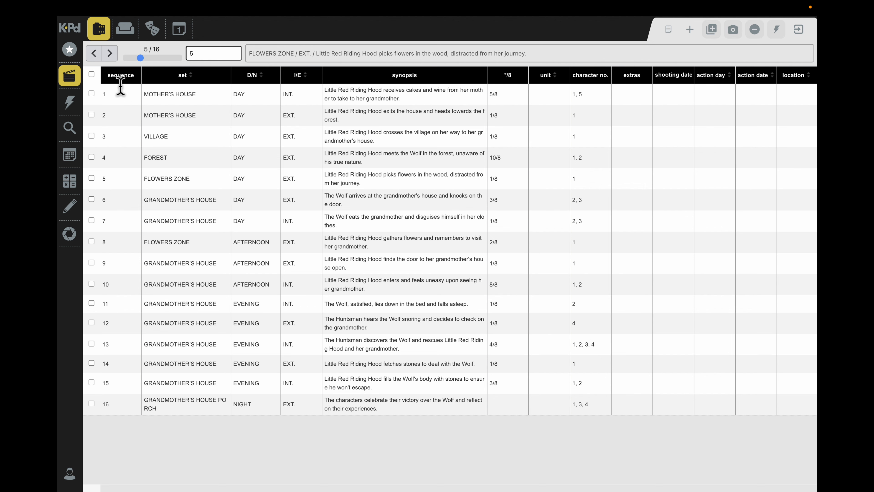
Step: Review the sets, characters and shooting dates lists, and return to the sequences list
click(126, 33)
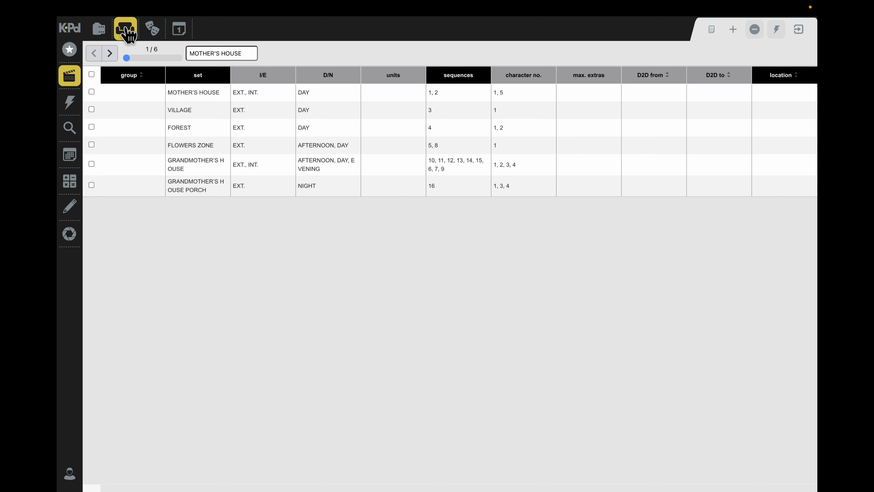
click(151, 32)
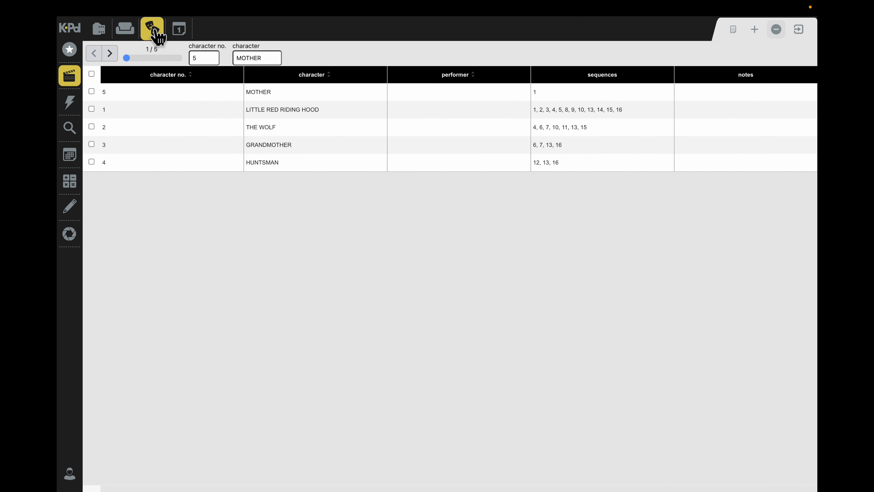
click(179, 35)
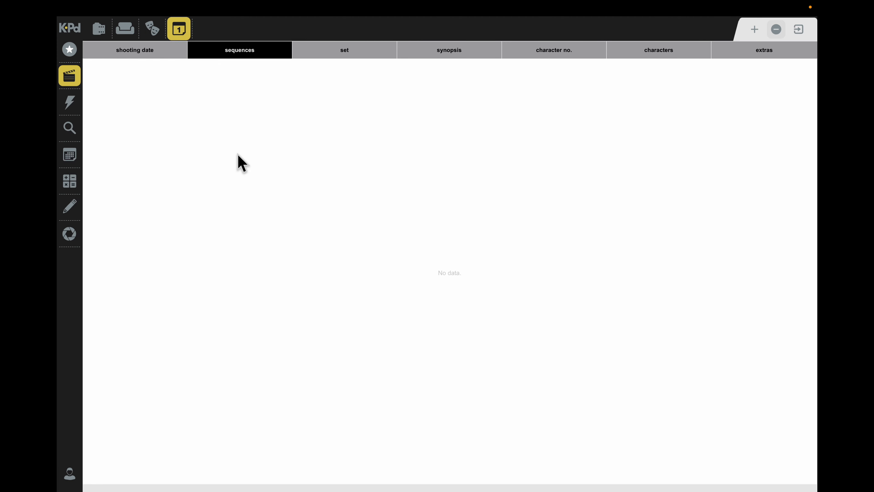
click(99, 30)
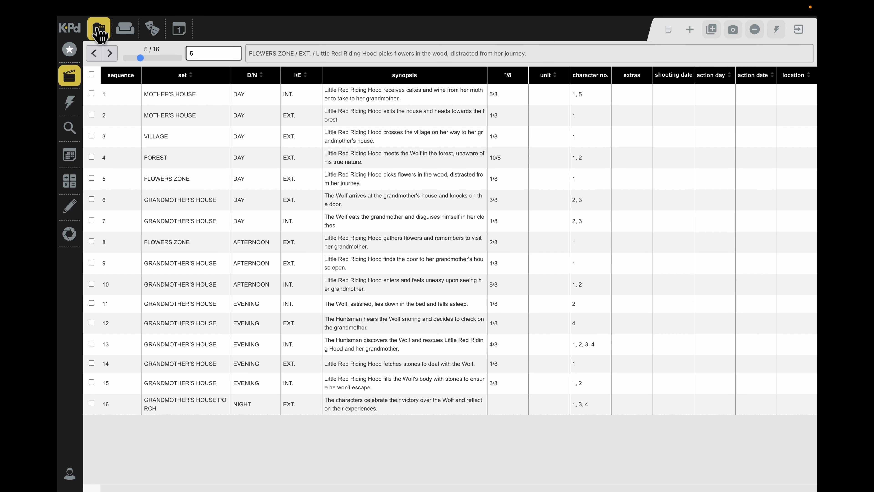
Step: Assign unit 1 to sequence 1 and unit 2 to sequence 2
click(549, 97)
key(Return)
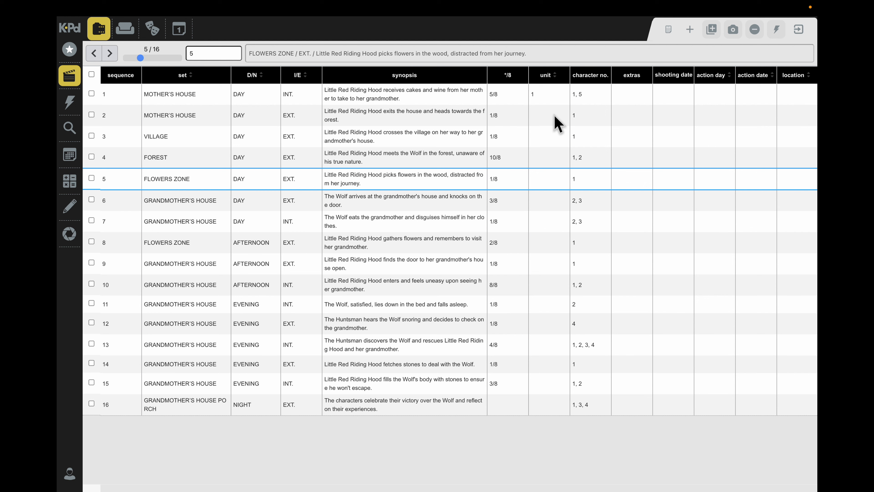
click(555, 116)
text(2)
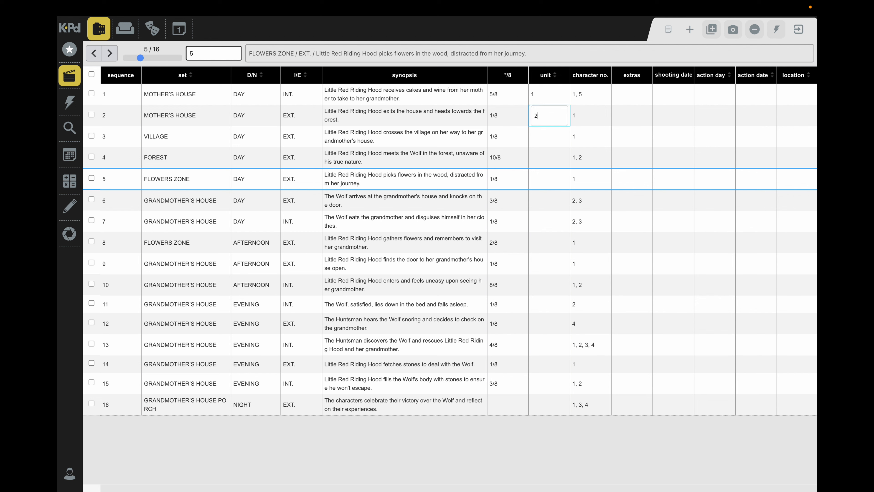
key(Return)
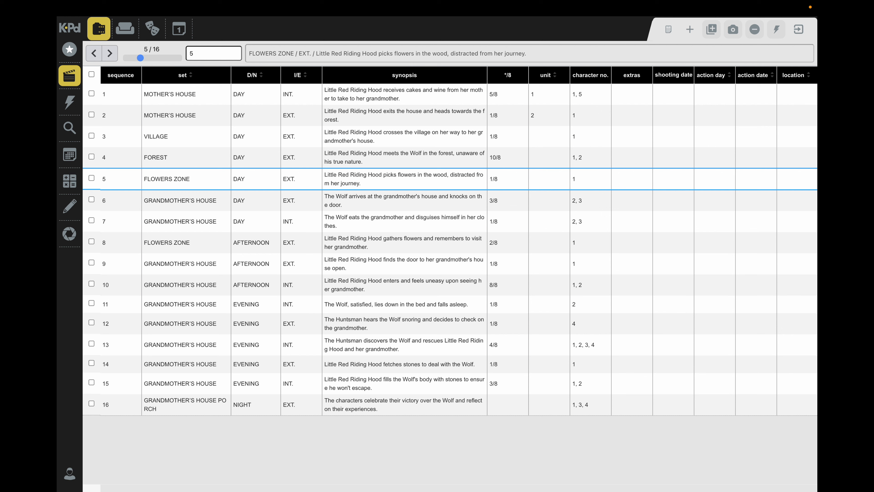
Step: Assign unit 2 in bulk to sequences 2, 3, 4, 5, 6, 8, 9, 12, 14 and 16
click(92, 115)
click(91, 136)
click(91, 157)
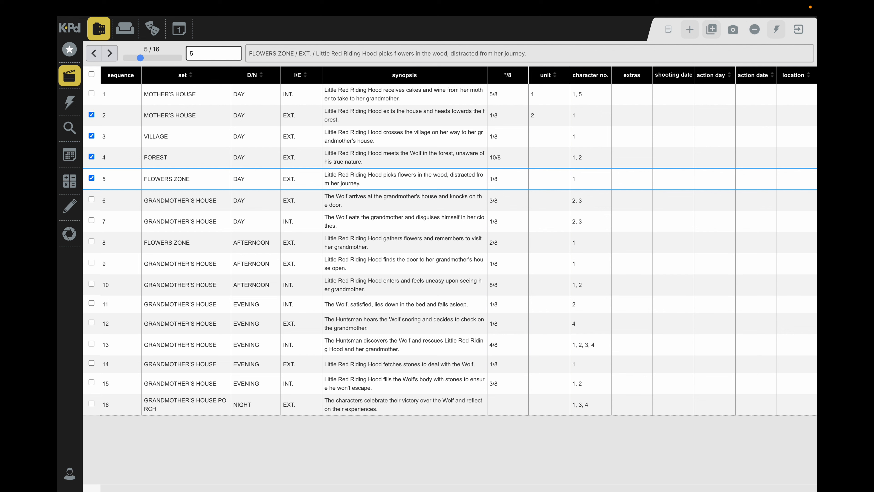
click(92, 241)
click(91, 363)
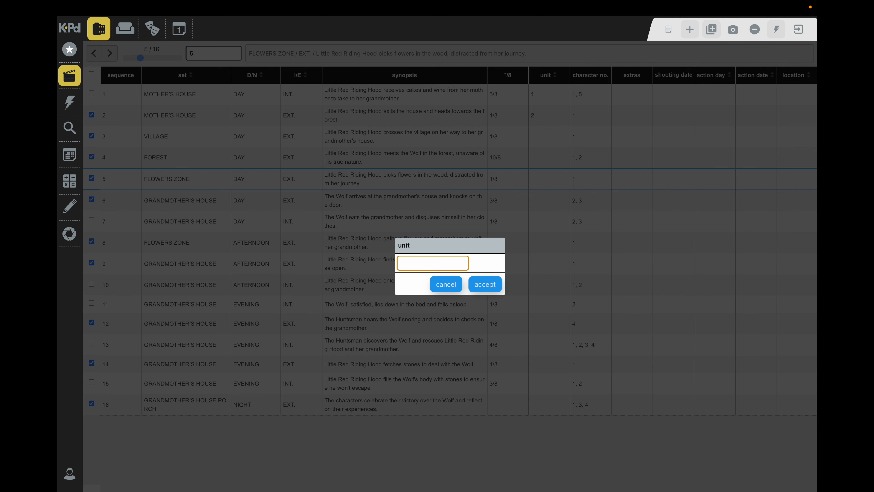
text(2)
click(417, 279)
click(480, 287)
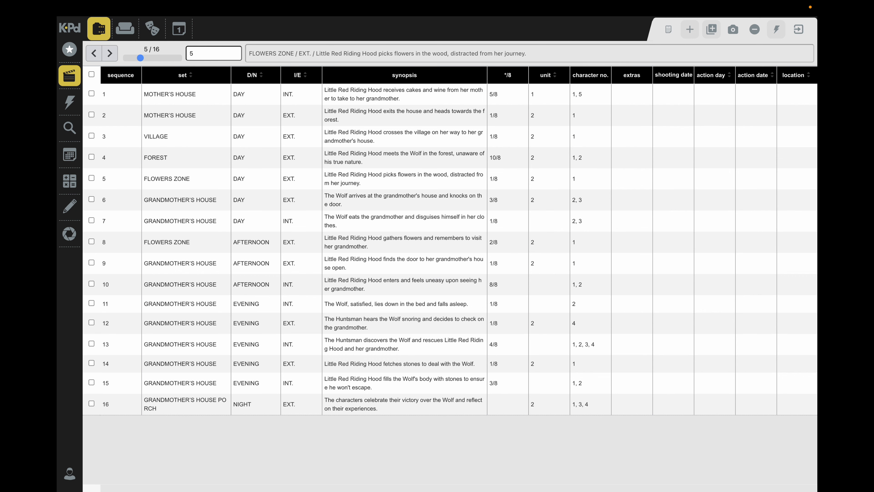
Step: Assign unit 1 in bulk to sequences 10 through 16, and also set sequence 7 to unit 1
click(92, 220)
click(91, 220)
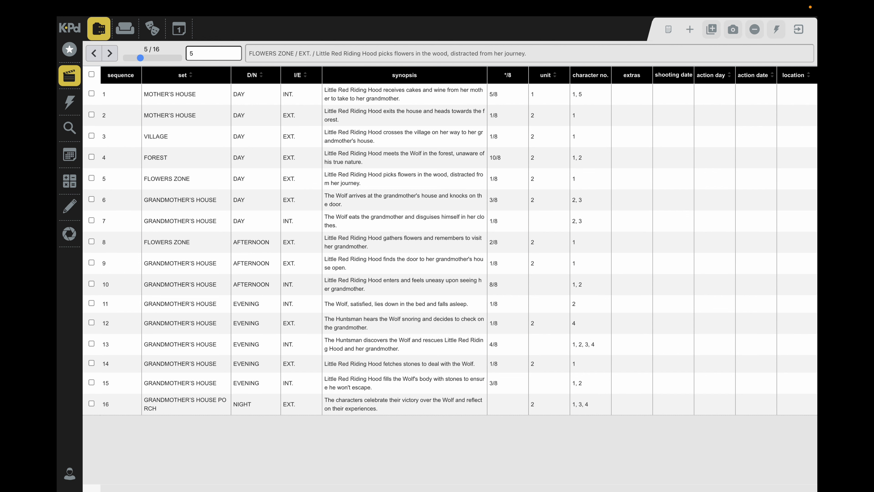
click(91, 283)
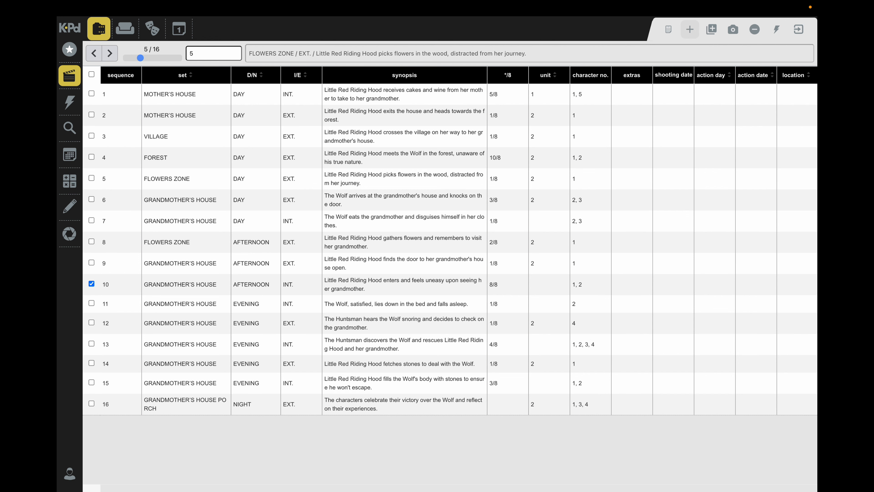
shift+click(91, 403)
click(549, 284)
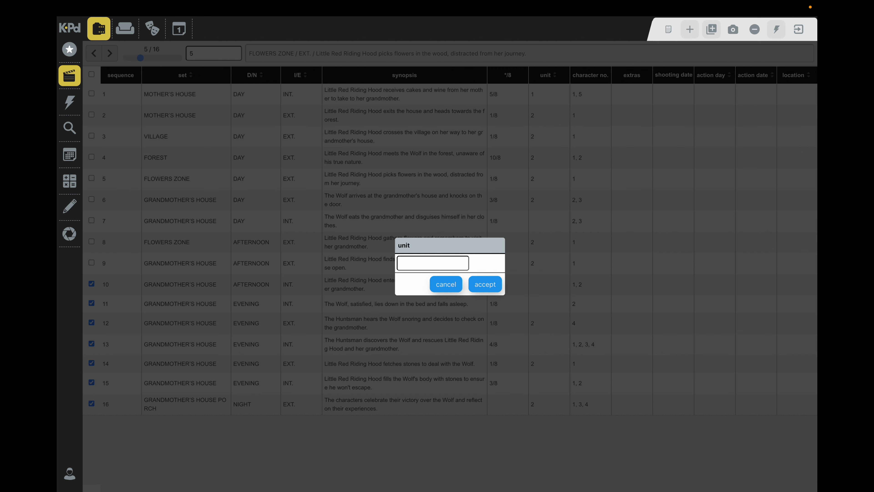
text(1)
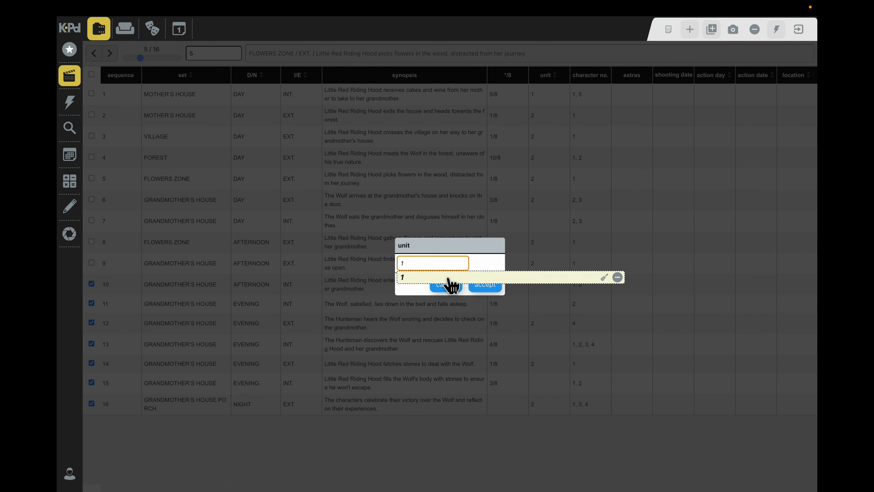
click(489, 286)
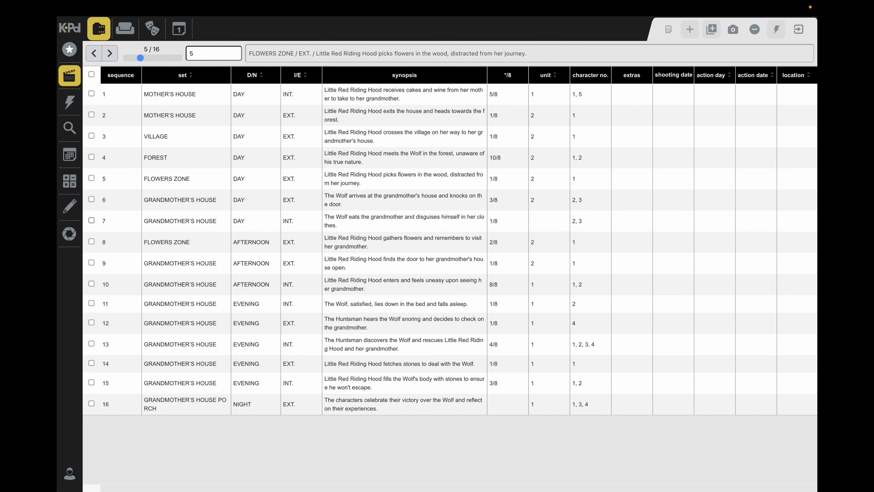
click(91, 220)
click(92, 220)
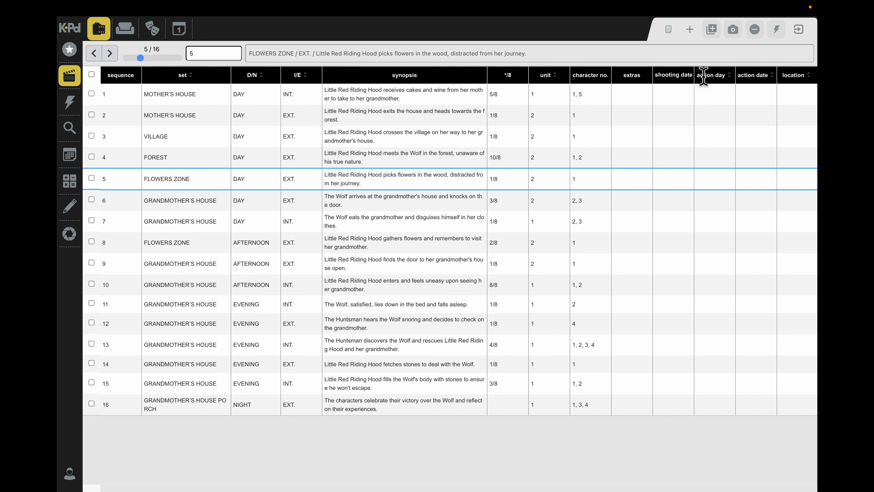
Step: Show the INITIAL script version beside the sequence list, widen its pane, and browse the enlarged script
click(668, 29)
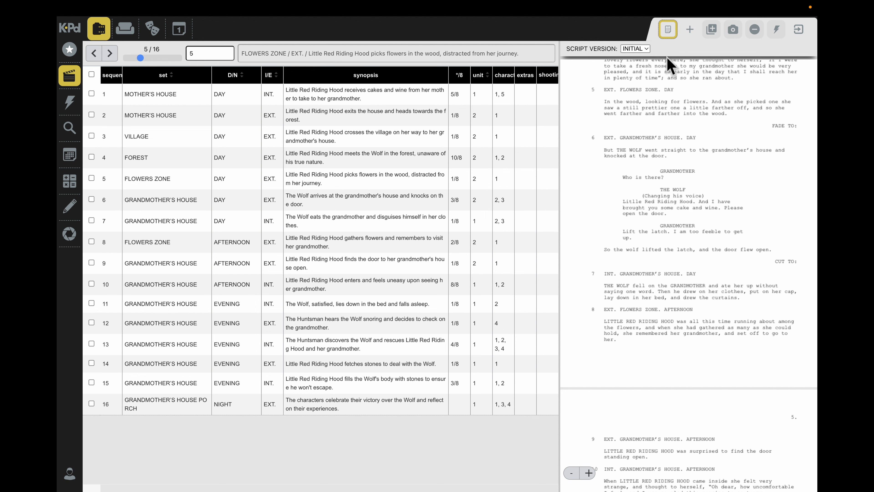
scroll(657, 134, up, 5)
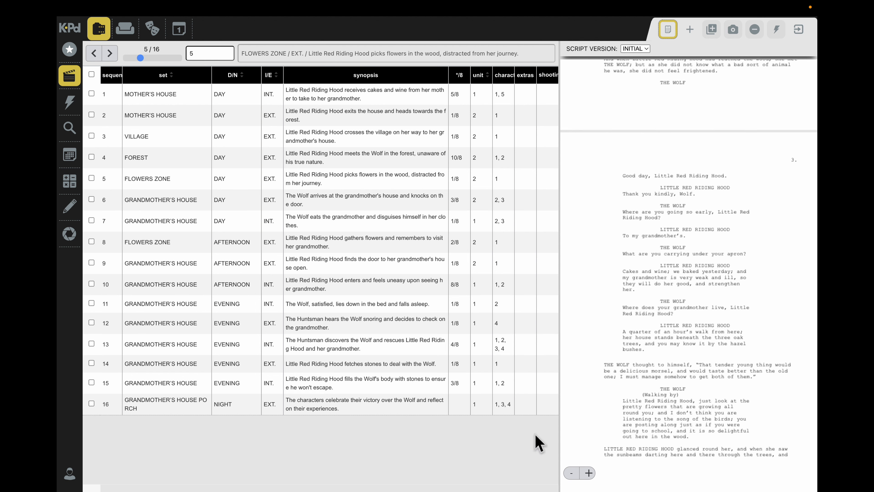
click(588, 472)
drag(567, 325, 482, 323)
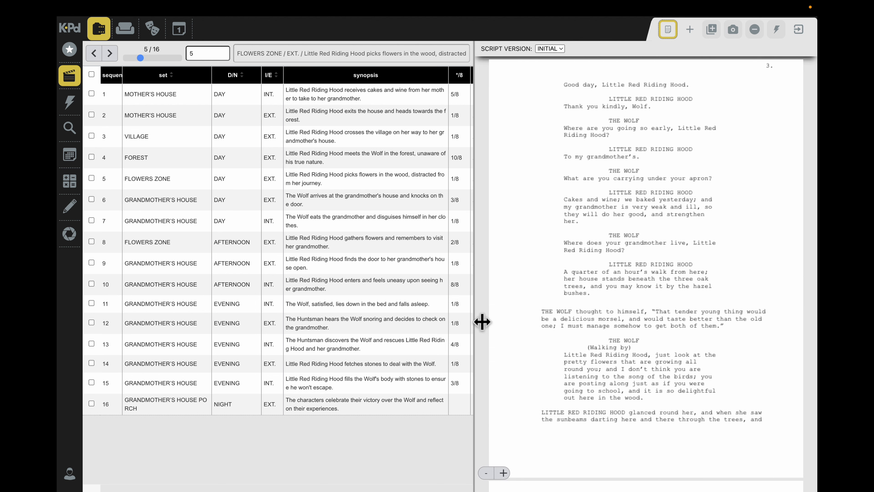
click(503, 473)
click(503, 473)
click(503, 473)
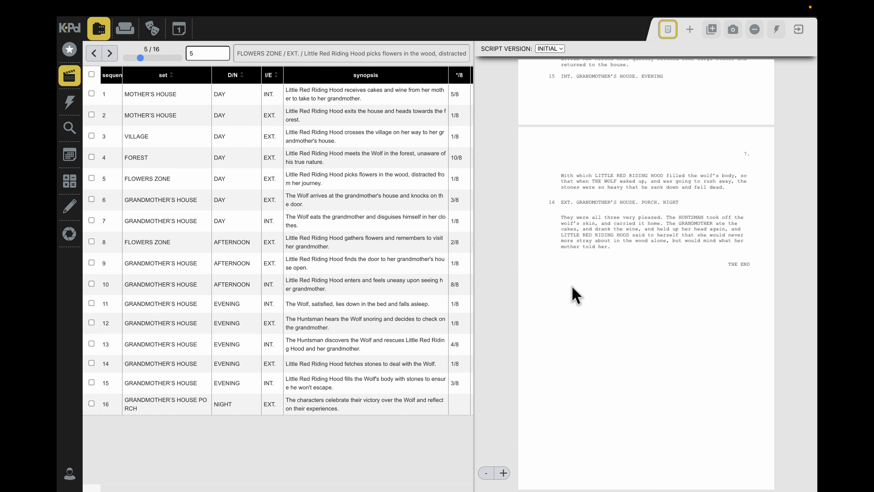
scroll(571, 293, up, 20)
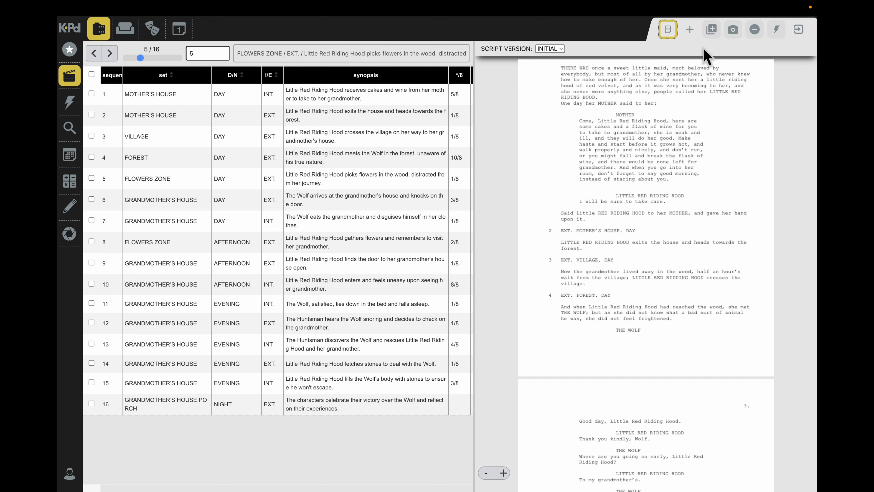
Step: Add a new sequence 1.1 with set MOTHER'S HOUSE, I/E INT. and D/N DAY
click(690, 31)
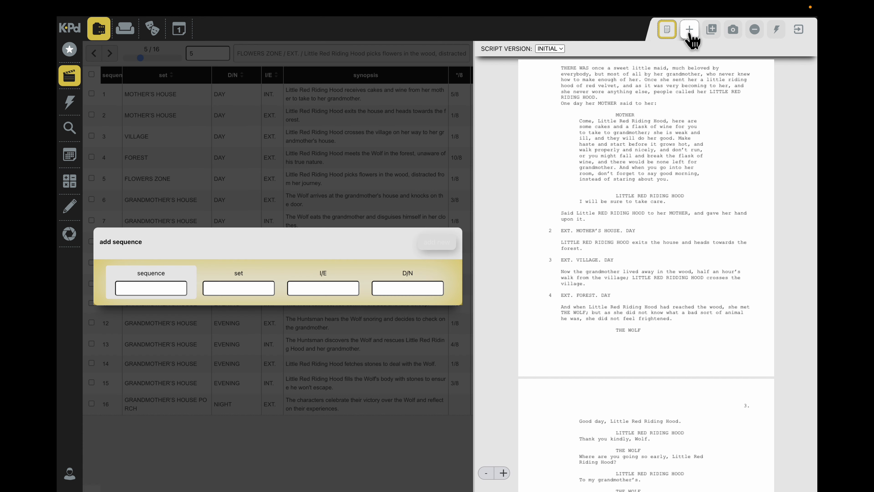
click(180, 293)
text(1.1)
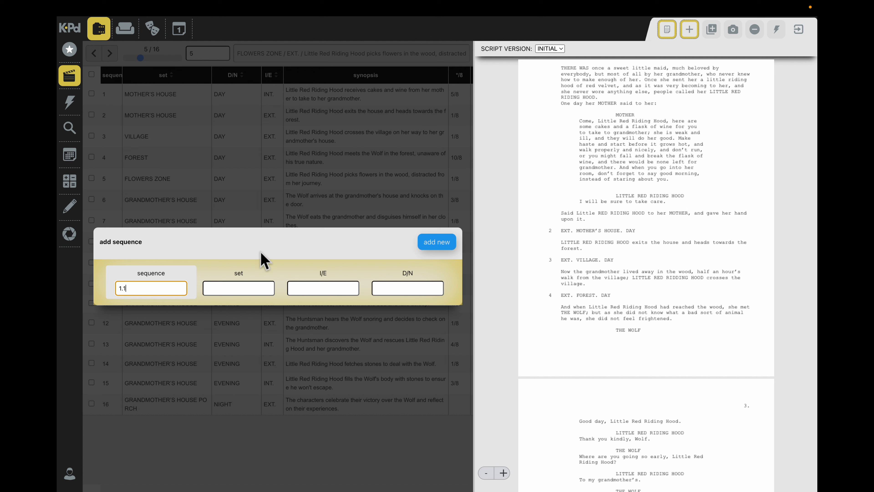
click(244, 292)
text(mo)
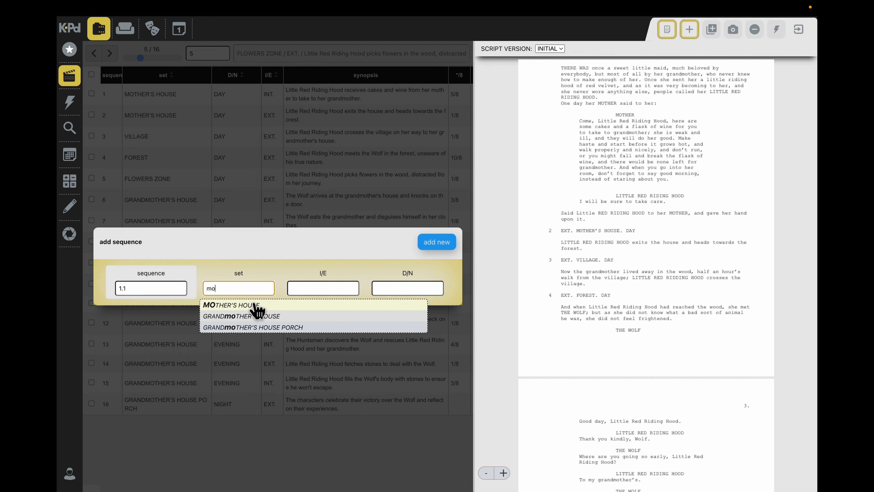
click(255, 305)
click(324, 291)
text(INT.)
key(Tab)
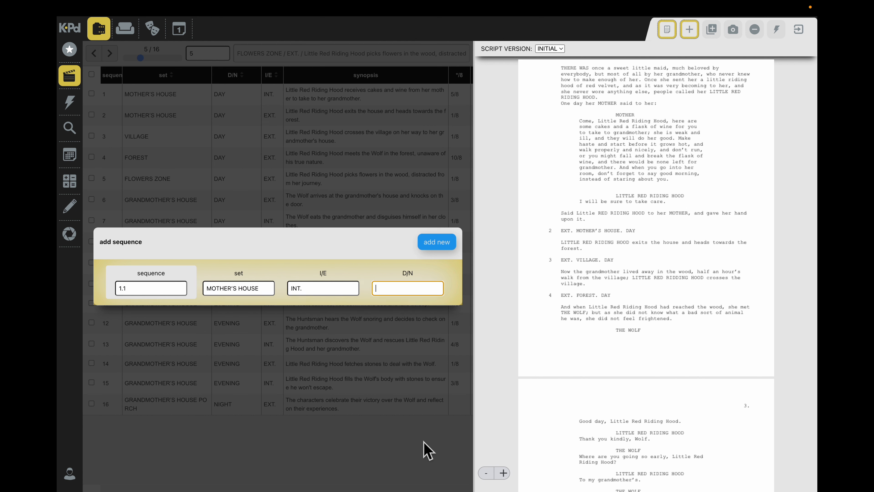
text(d)
click(392, 304)
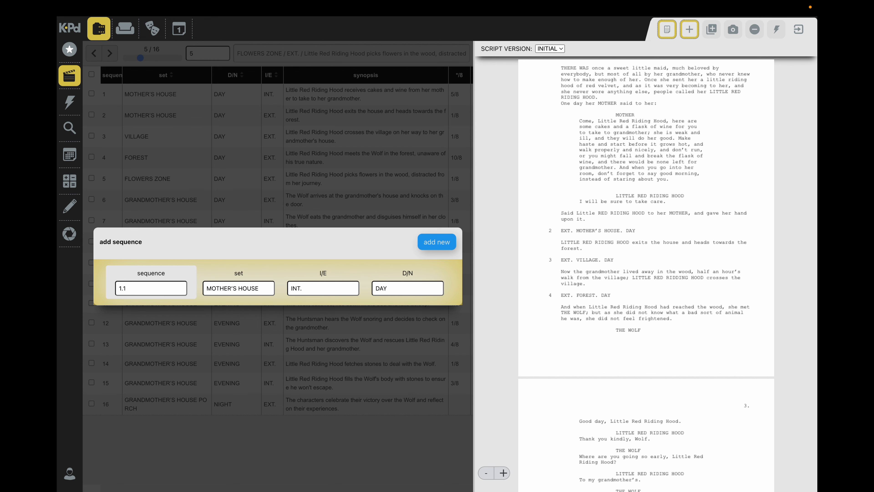
click(436, 243)
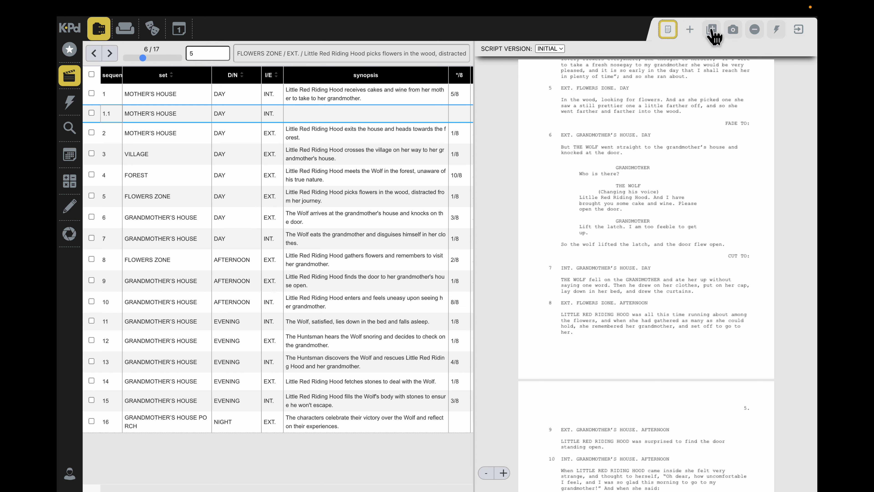
Step: Duplicate sequence 1.1
click(92, 113)
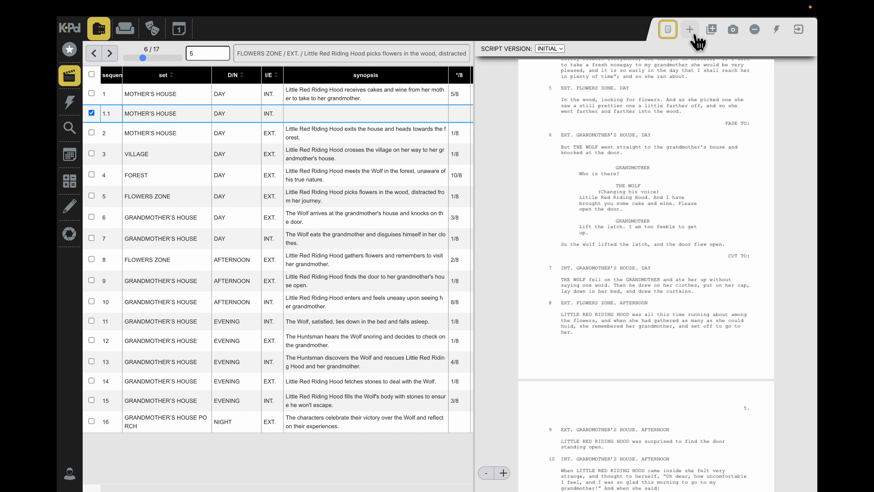
click(713, 31)
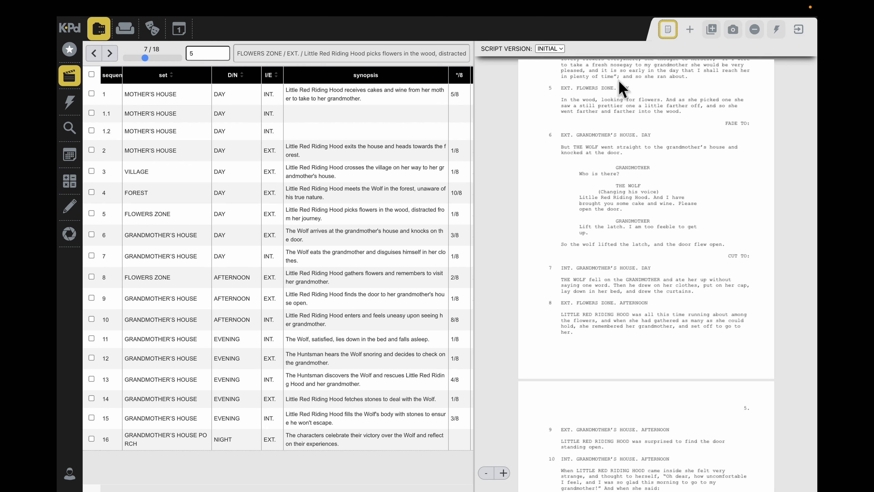
Step: Delete sequences 1.1 and 1.2 from the sequence list
click(92, 113)
click(92, 131)
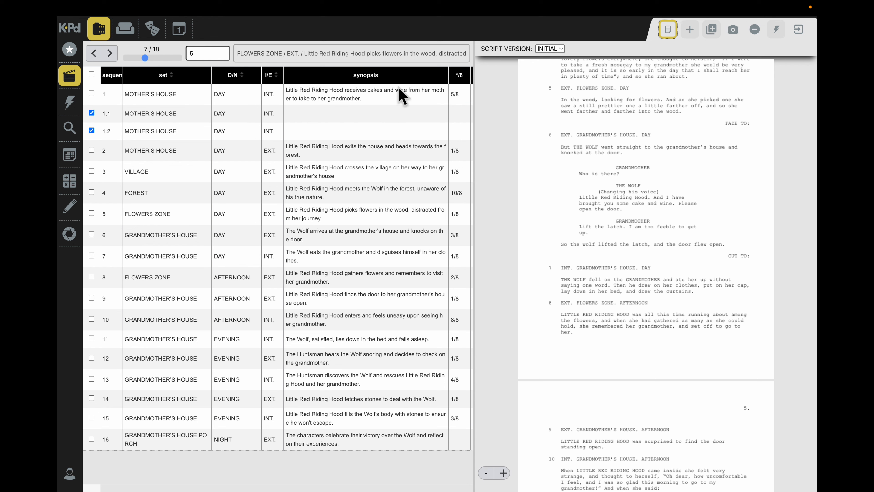
click(755, 30)
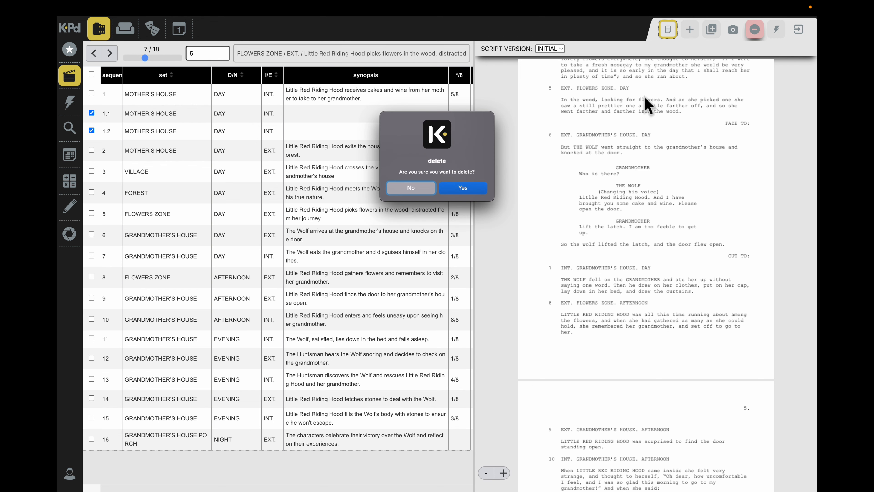
click(481, 190)
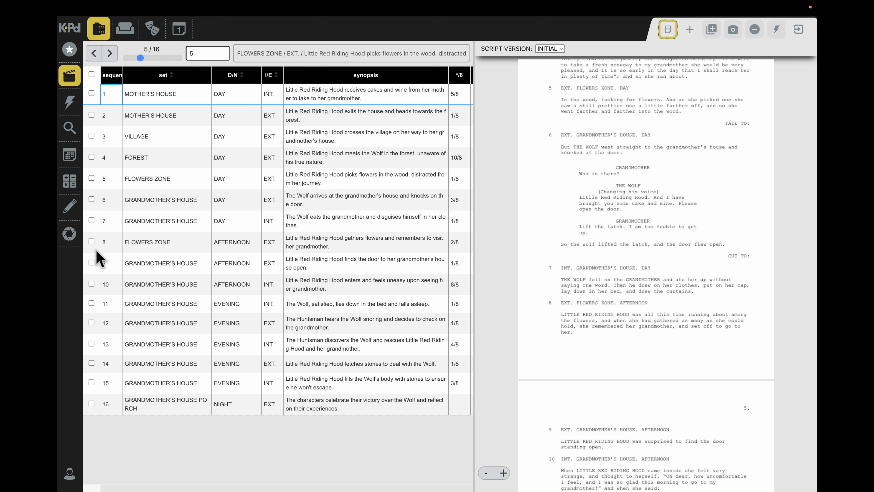
Step: View the breakdown of sequence 8, FLOWERS ZONE, and return to the sequence list
click(92, 241)
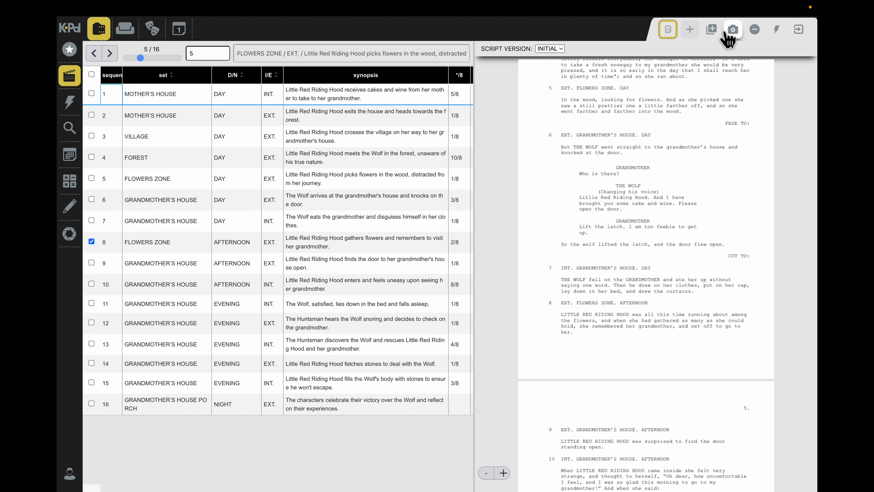
click(779, 34)
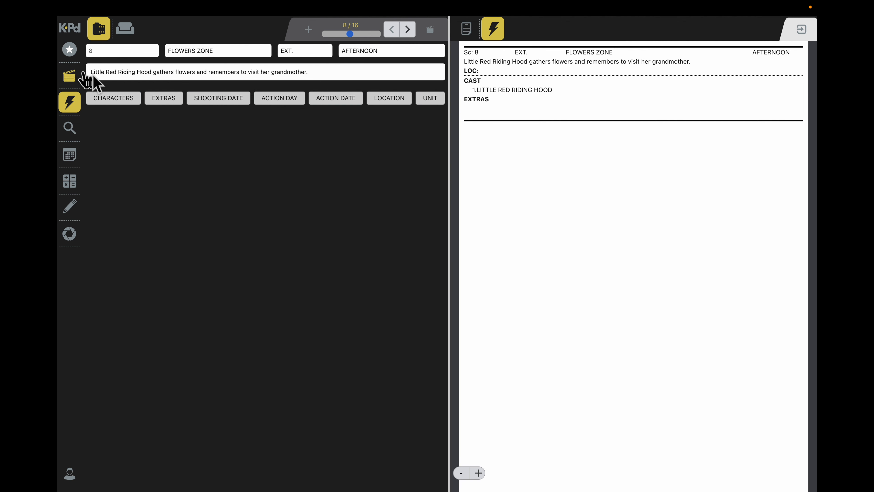
click(431, 31)
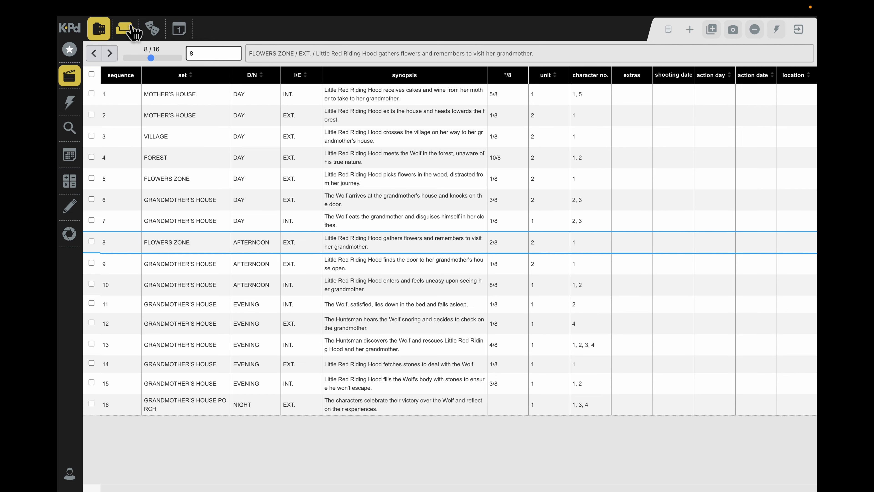
Step: Assign the film set group NATURAL LOCATIONS to the VILLAGE, FOREST, FLOWERS ZONE and GRANDMOTHER'S HOUSE PORCH sets
click(126, 31)
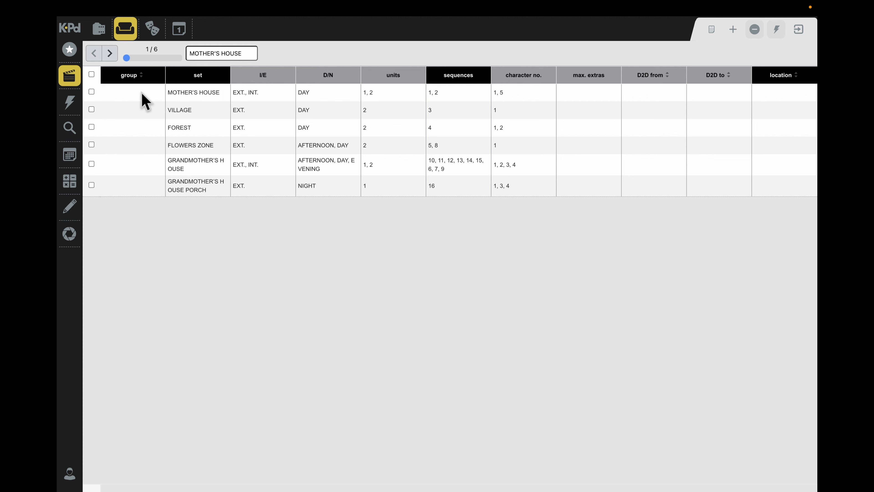
click(91, 185)
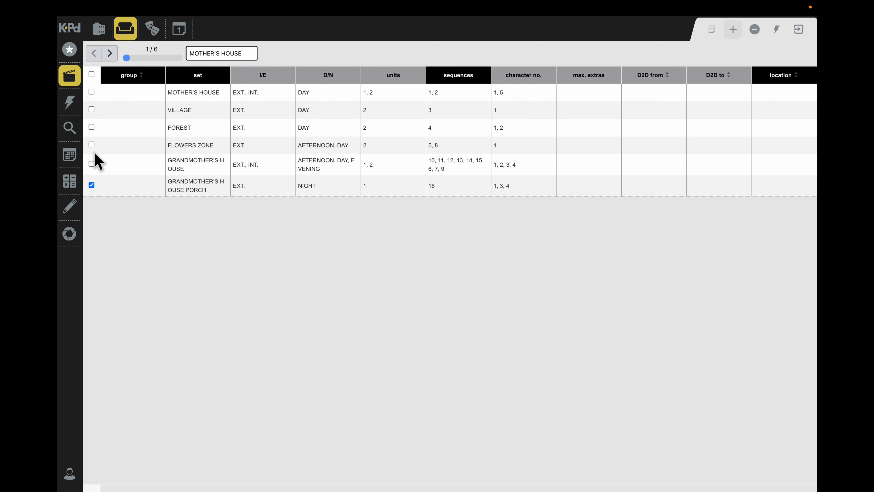
click(91, 145)
click(91, 109)
click(91, 127)
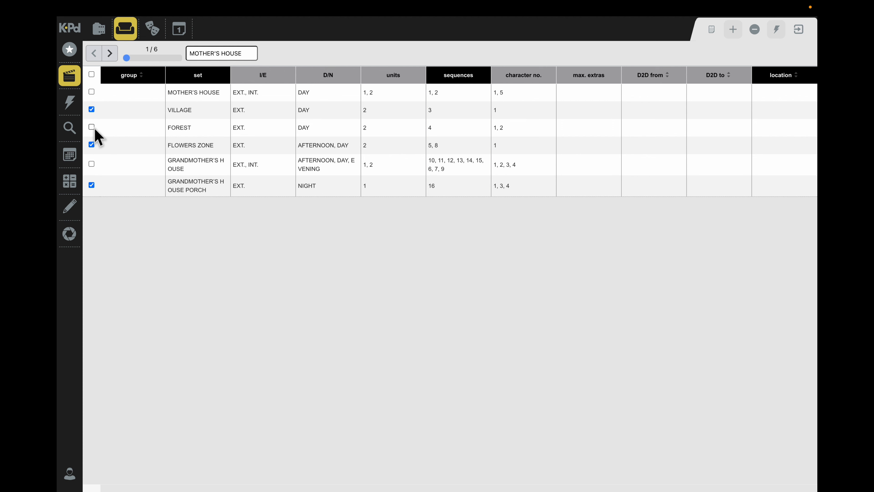
click(114, 111)
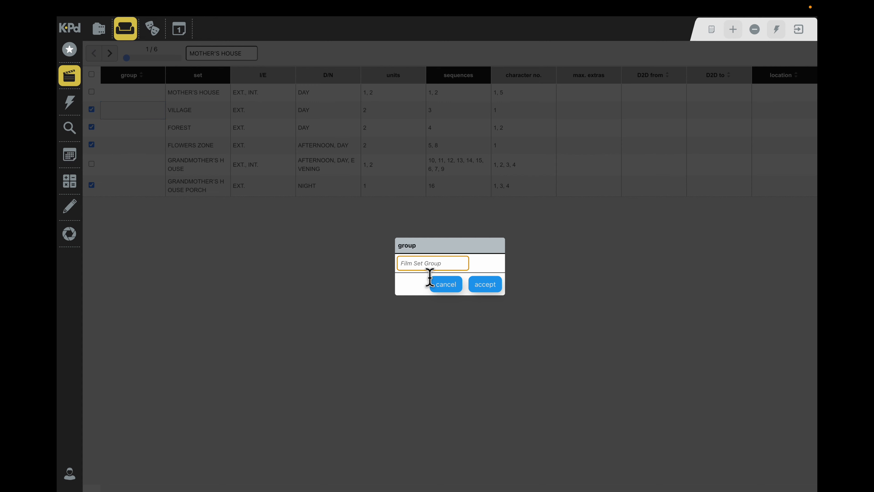
text(NATURAL LOCATIONS)
click(486, 288)
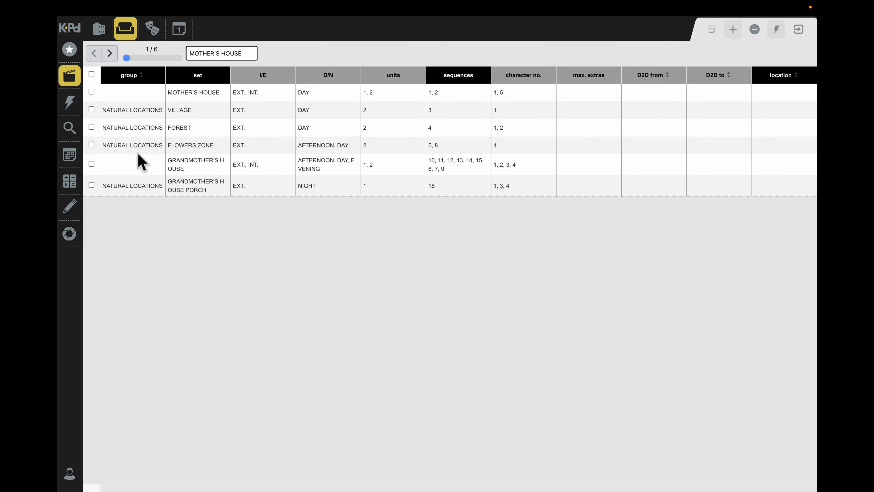
Step: Assign the film set group SET STUDIO to the MOTHER'S HOUSE and GRANDMOTHER'S HOUSE sets
click(143, 168)
click(92, 164)
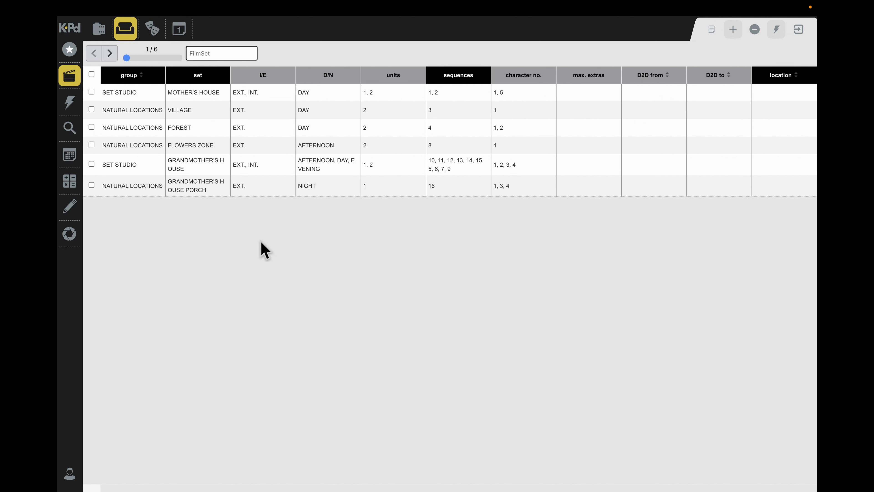
Step: View the character list sorted by character number, by character name, and by number again
click(153, 29)
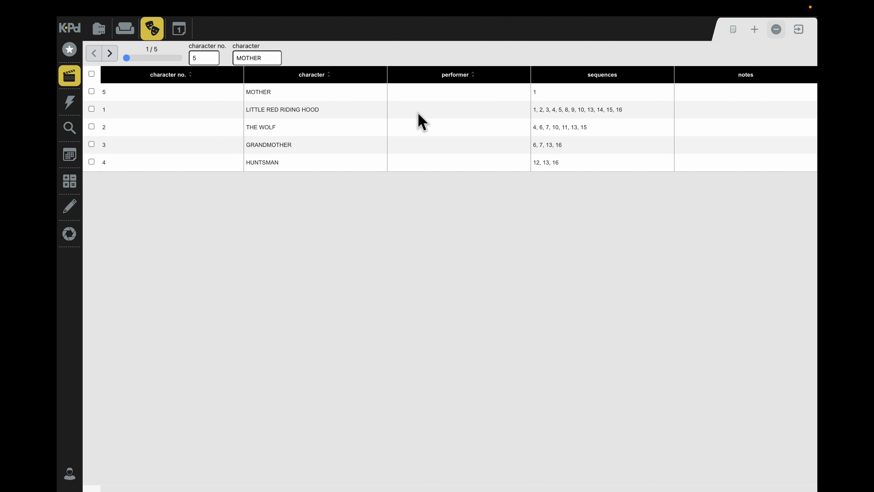
click(191, 78)
click(330, 77)
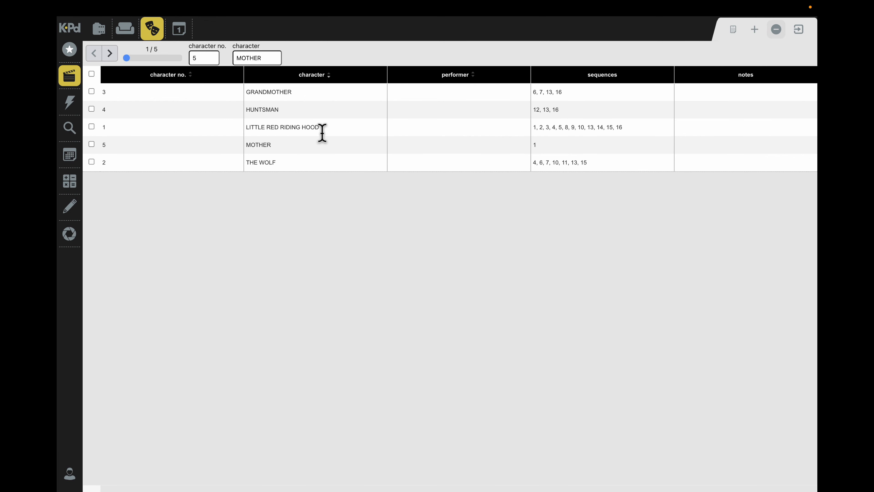
click(191, 76)
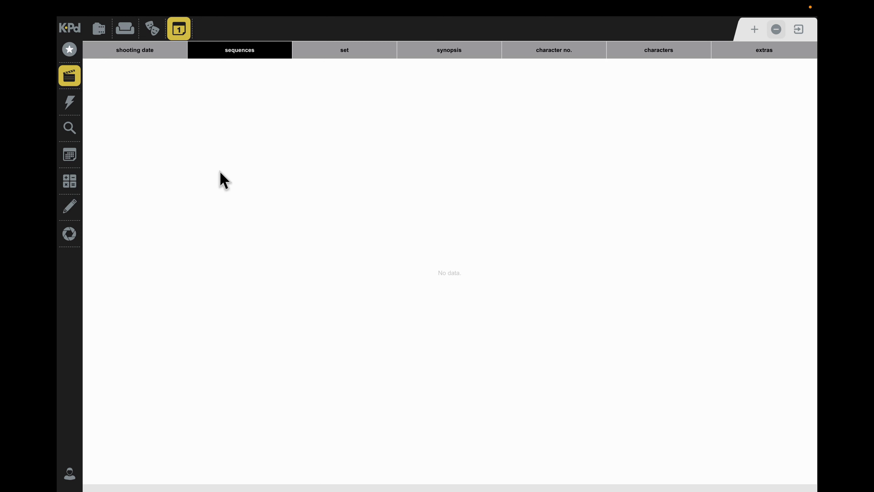
Step: Add the shooting date 30/06/2025 for sequences 1, 2 and 3
click(754, 29)
click(397, 287)
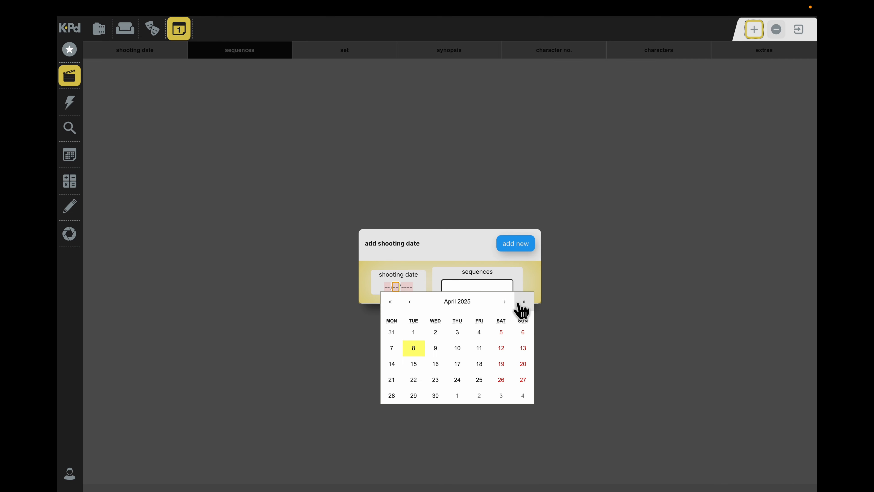
click(504, 302)
click(504, 302)
click(504, 301)
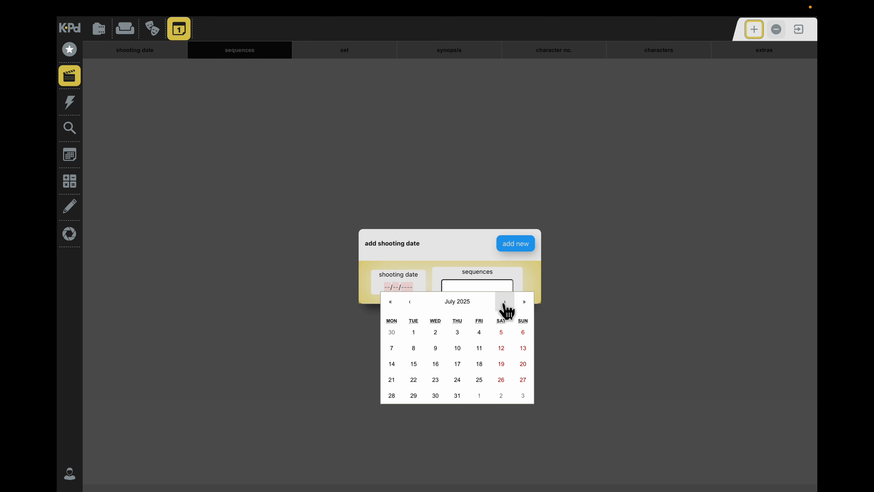
click(393, 333)
click(458, 287)
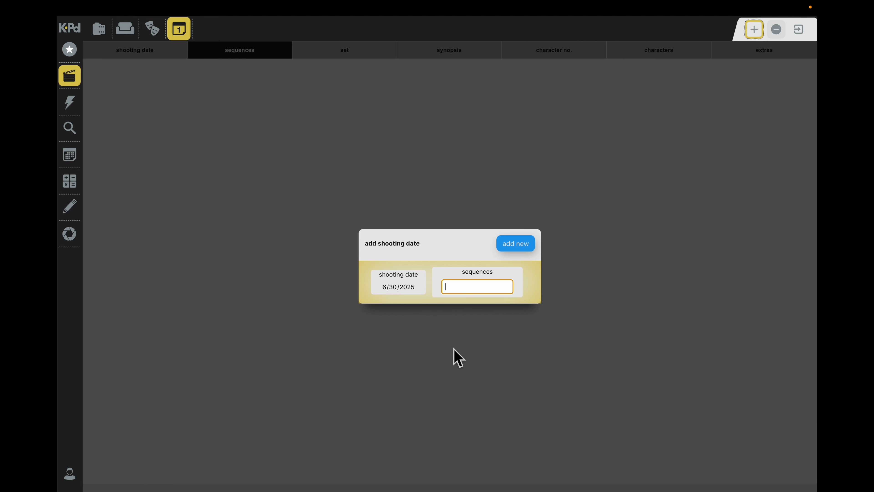
text(1, 2, 3)
click(519, 246)
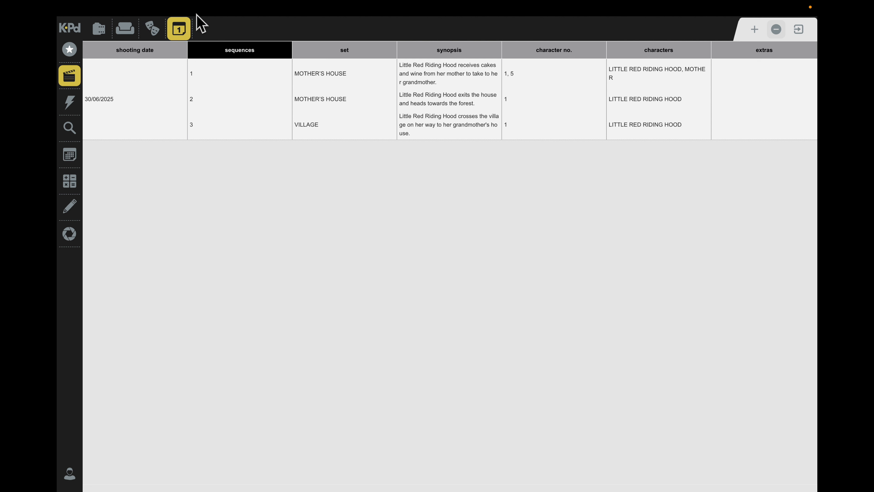
Step: Return to the sequence list and export it to a spreadsheet named "outlist scene"
click(100, 30)
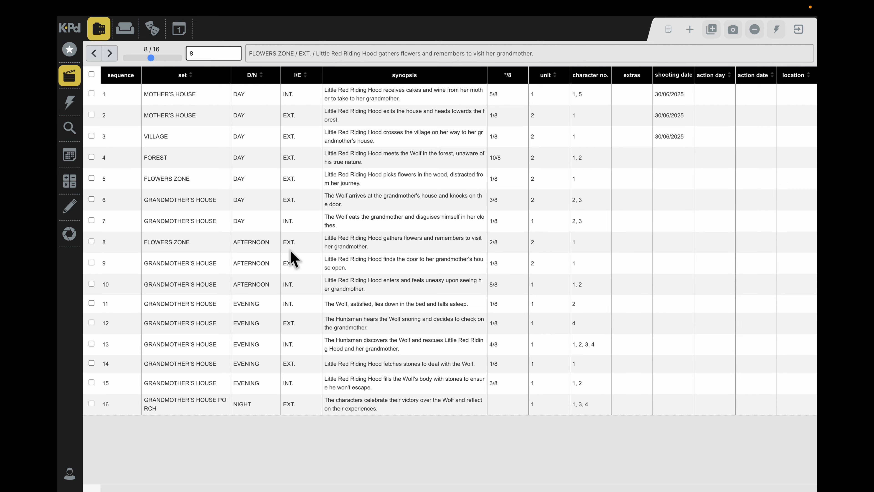
click(799, 30)
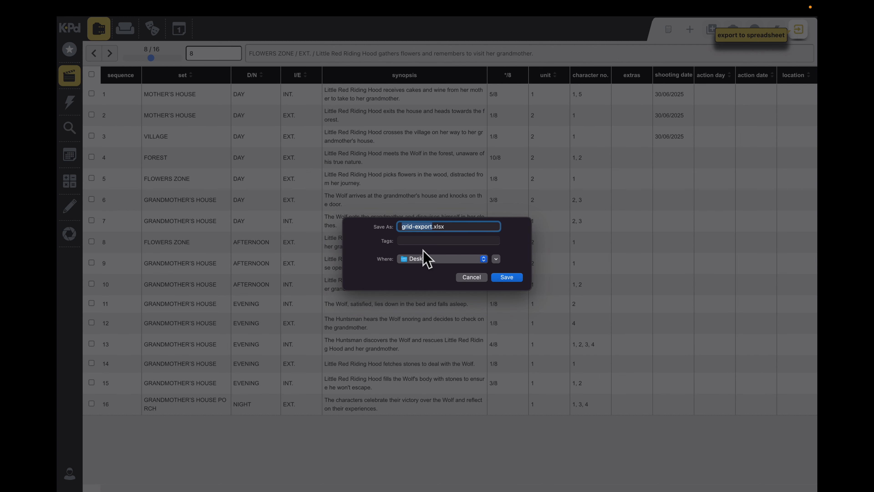
text(outlist scene)
key(Return)
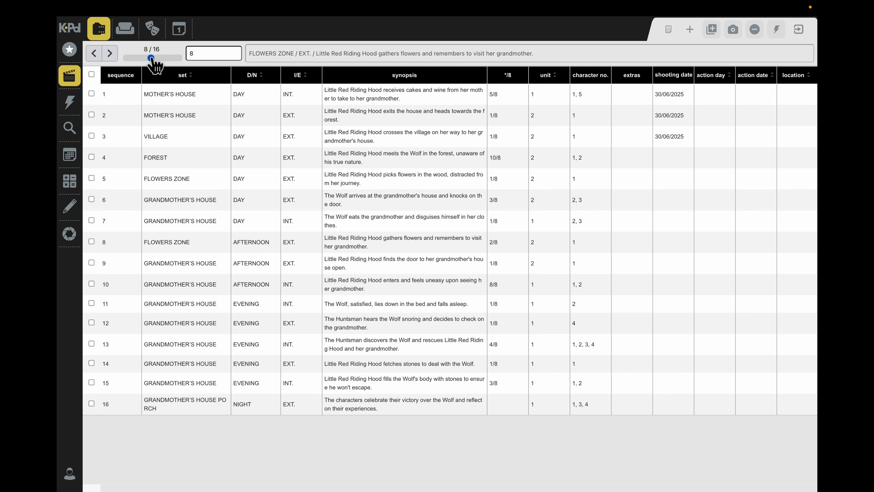
Step: Move through the sequence list to sequence 11
mouse_move(151, 58)
mouse_down()
mouse_move(139, 58)
mouse_move(150, 58)
mouse_up()
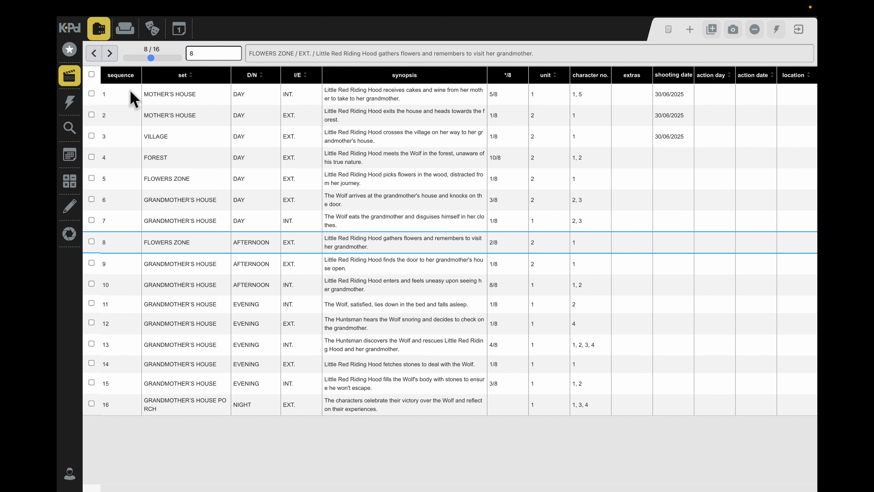
drag(151, 58, 161, 58)
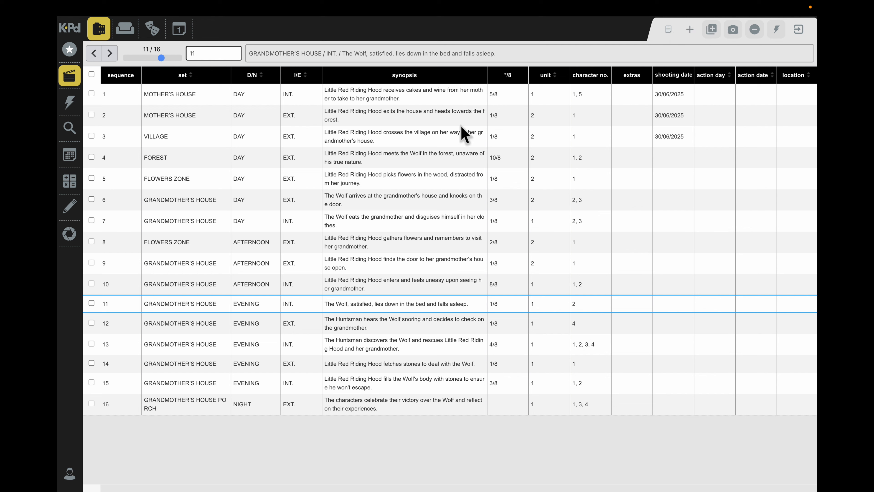
Step: Mark sequences 1, 2 and 3 as filmed
click(94, 97)
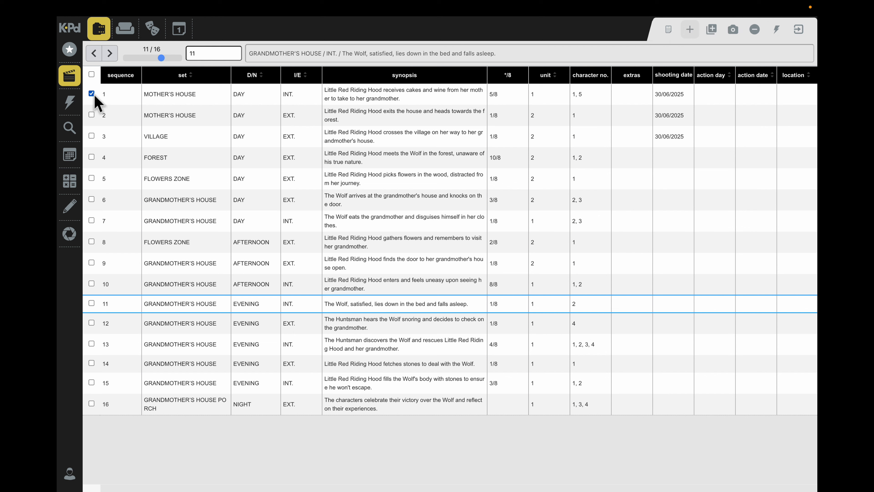
shift+click(92, 137)
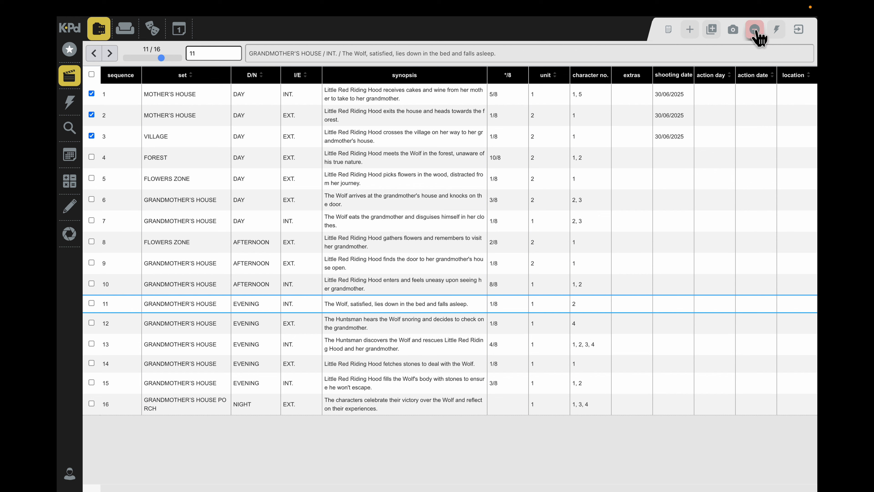
click(736, 32)
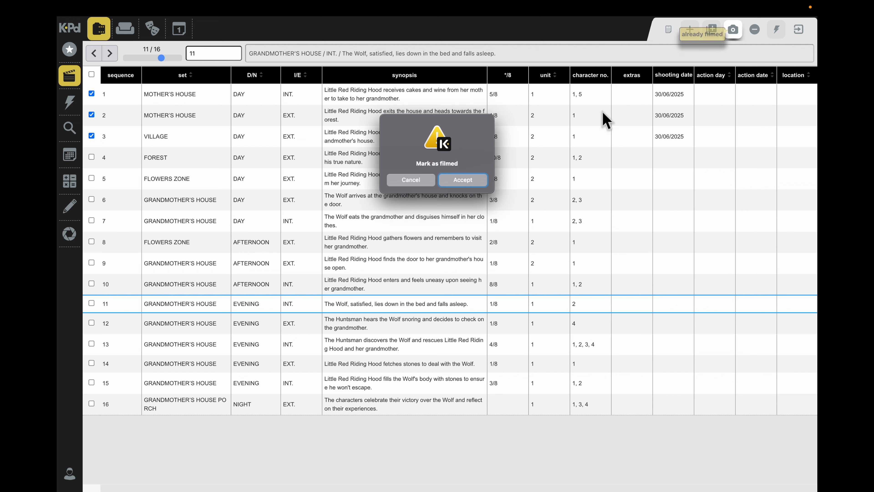
click(479, 181)
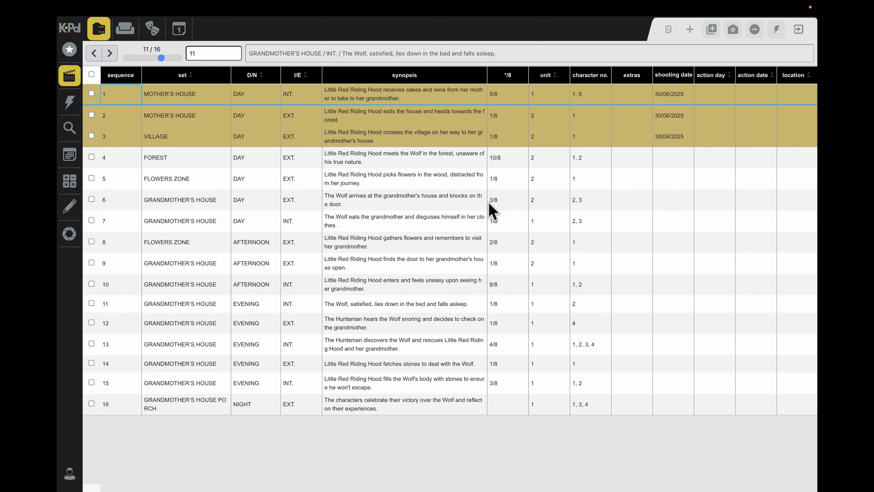
Step: View the characters assigned to sequence 9, and close their list
click(598, 261)
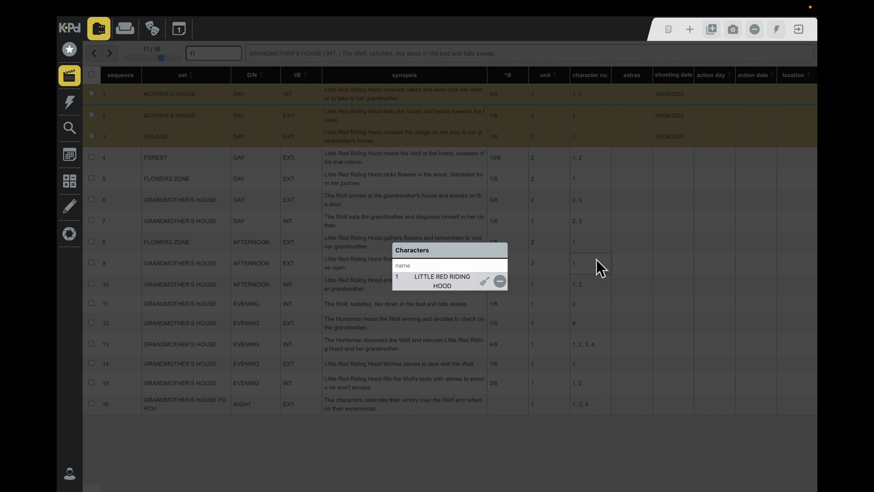
click(598, 260)
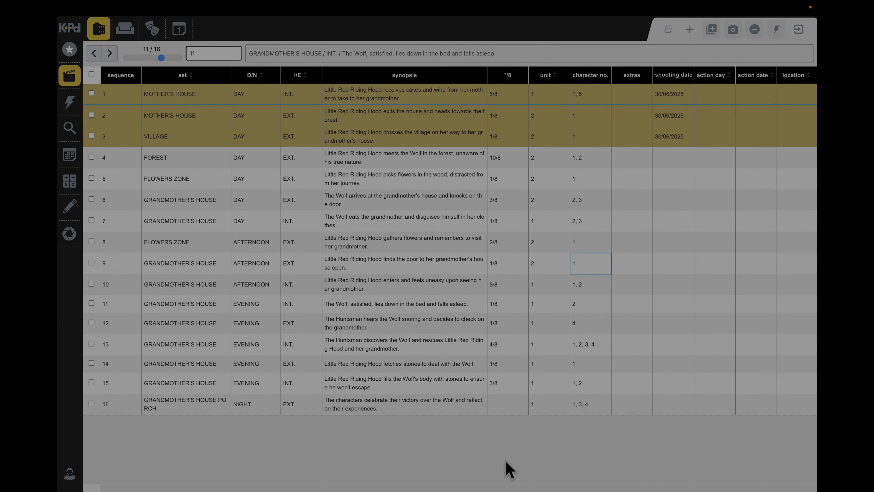